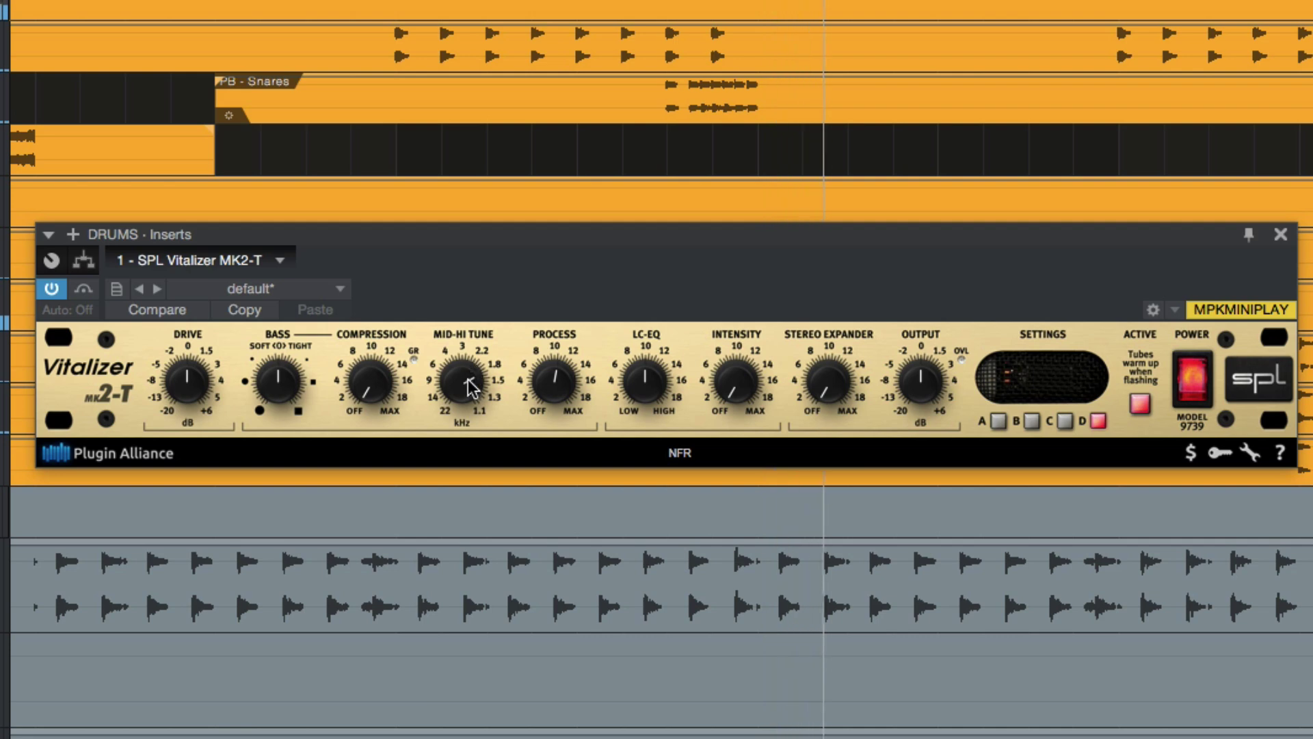
Lower Process on the drums Vitalizer to about 8 and compare the sound with the unit's power off and on
scroll(556, 383, "down", 2)
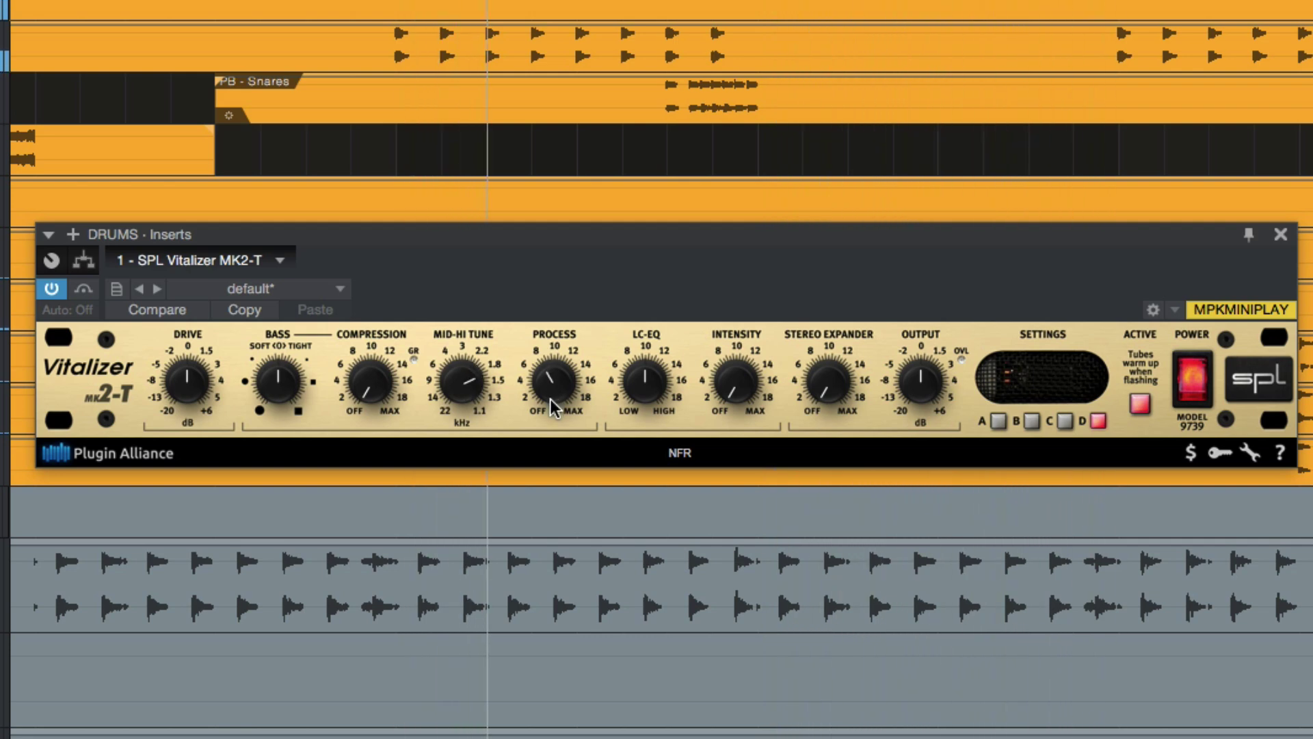
left_click(1197, 391)
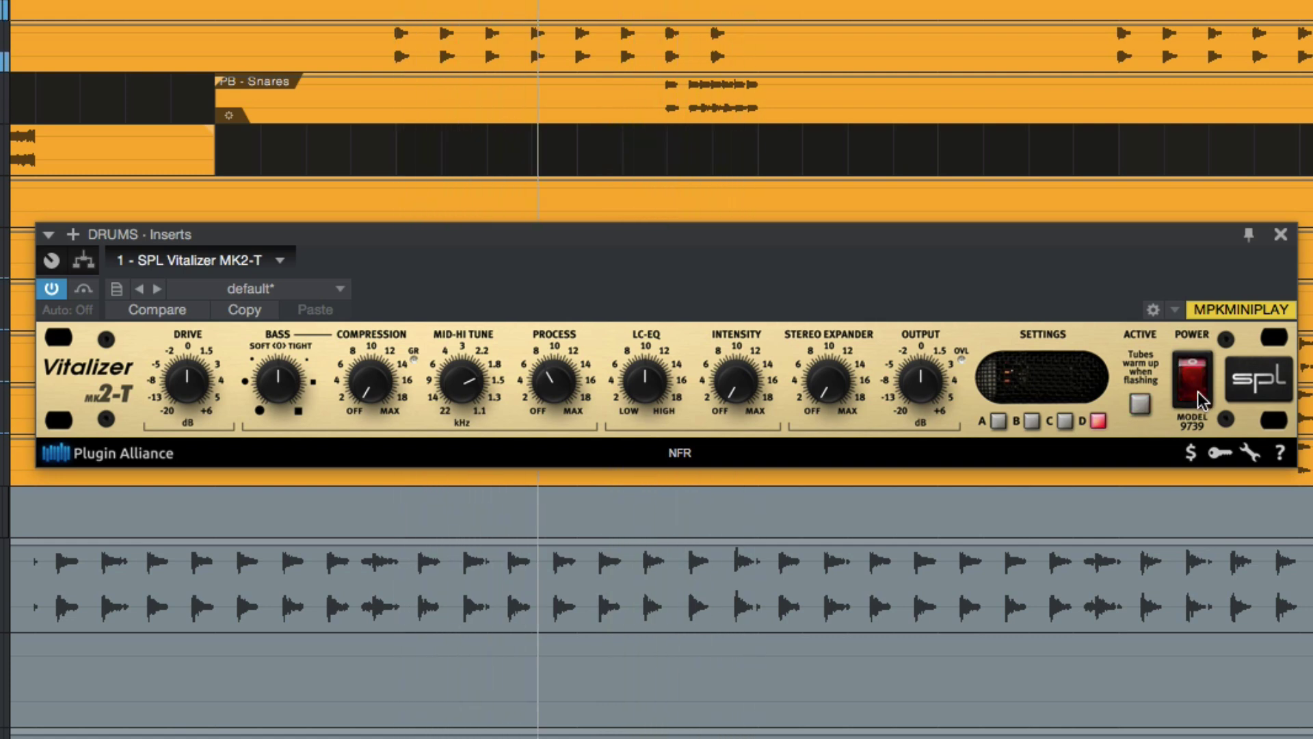
left_click(1188, 378)
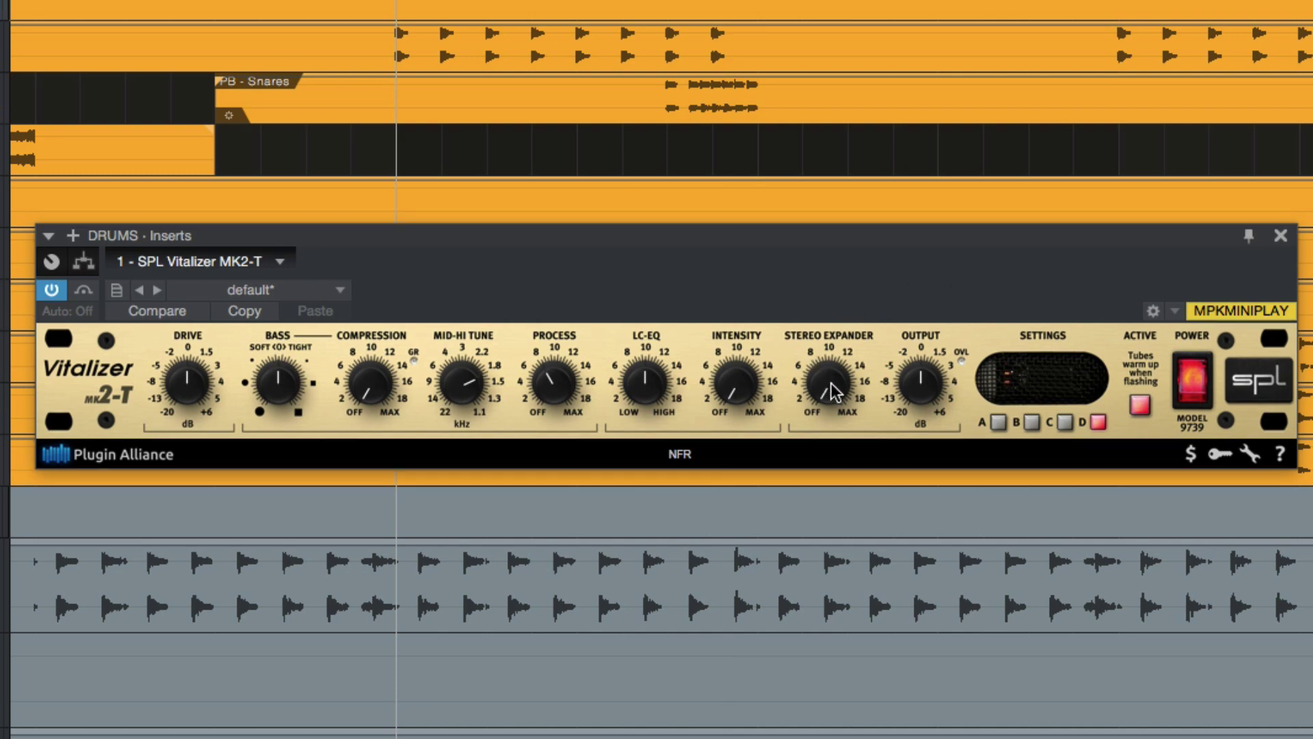
Raise Stereo Expander on the drums Vitalizer to about 6 and compare the sound with the unit's power off and on
left_click_drag(829, 394, 862, 356)
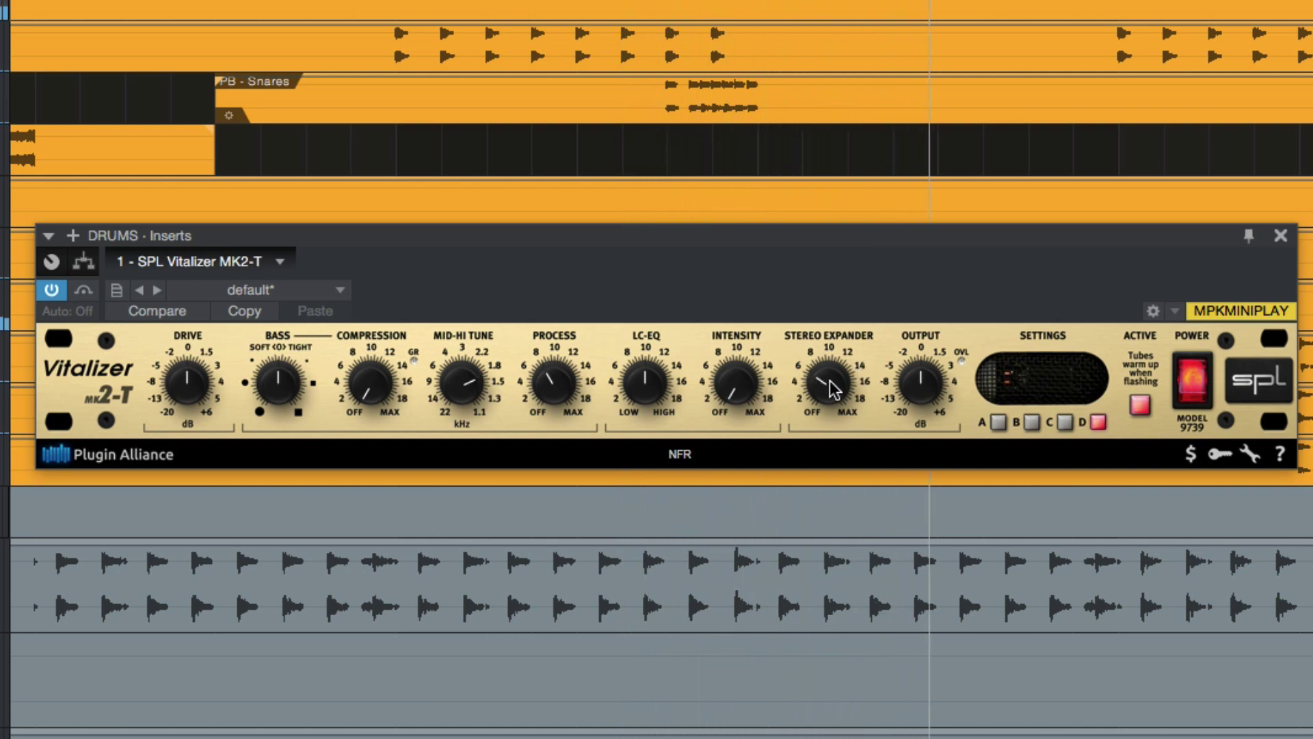
left_click(1192, 383)
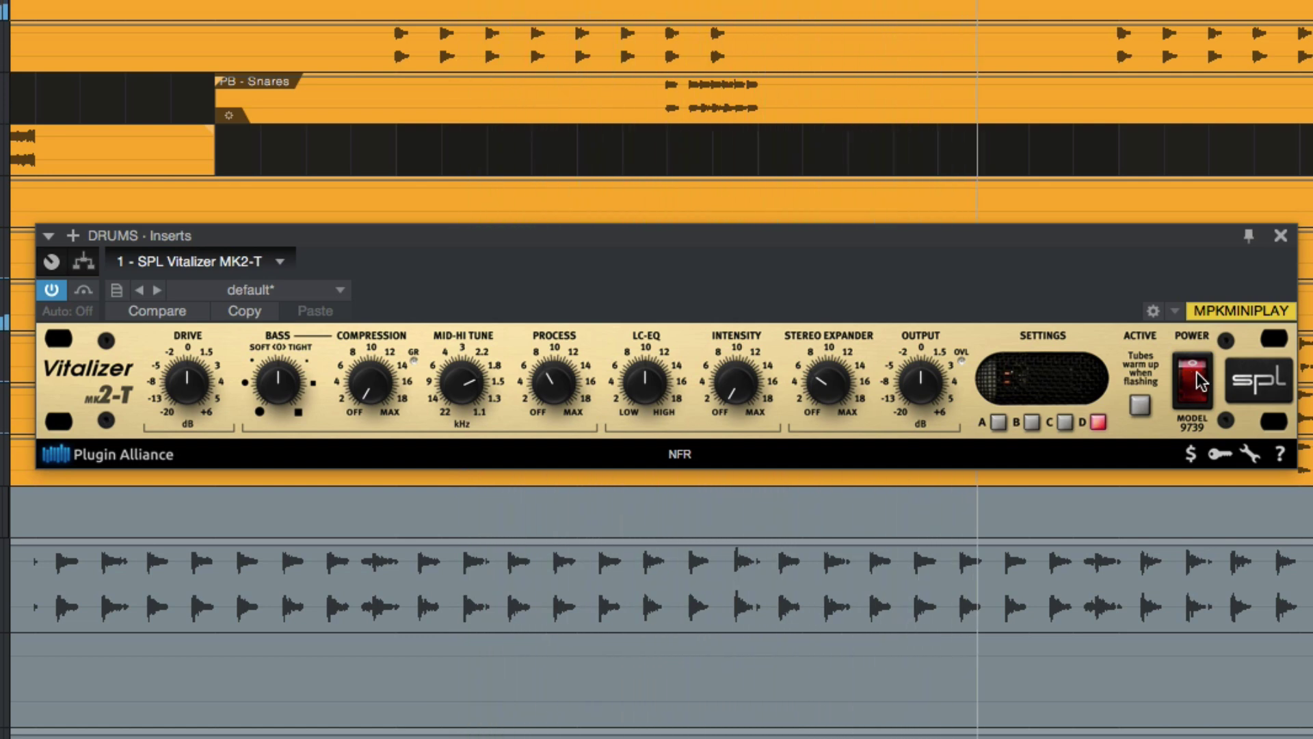
left_click(1197, 374)
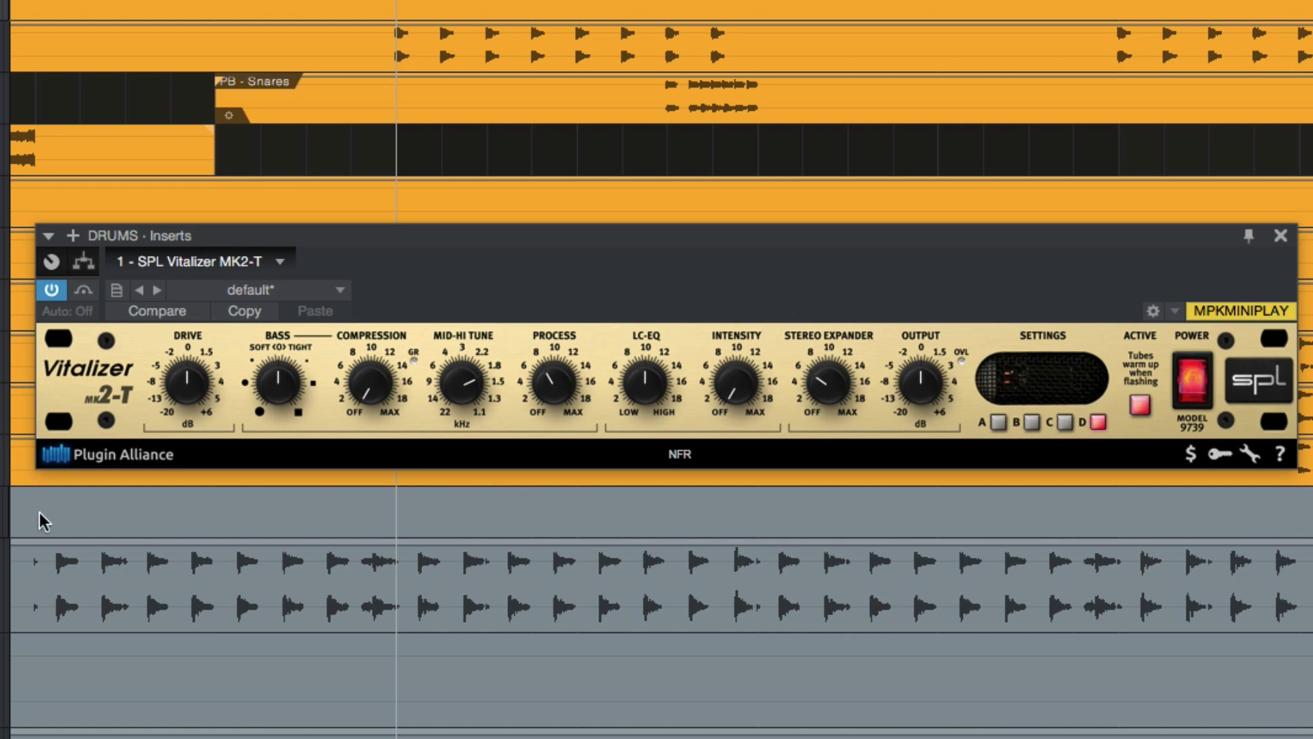
Open the Vitalizer on the BASS track and set Process to 10, auditioning the bass from bar 37
left_click(376, 483)
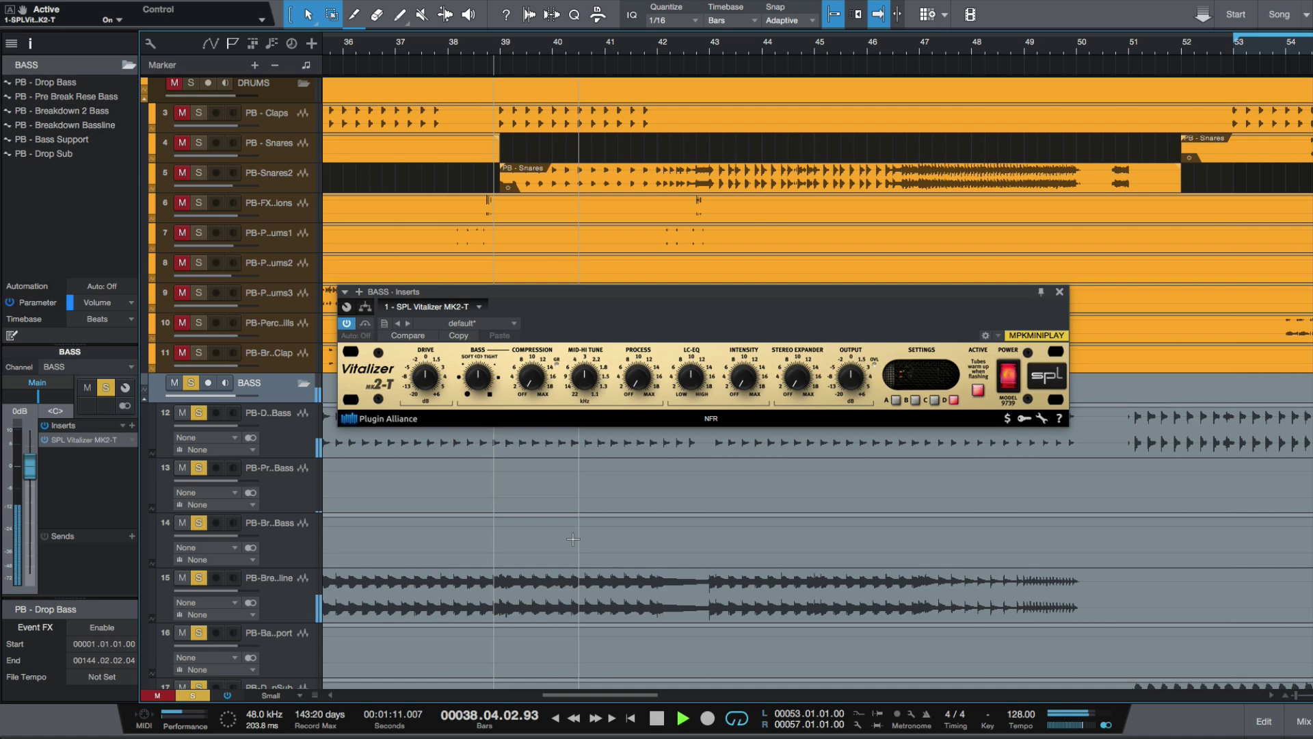
key("space")
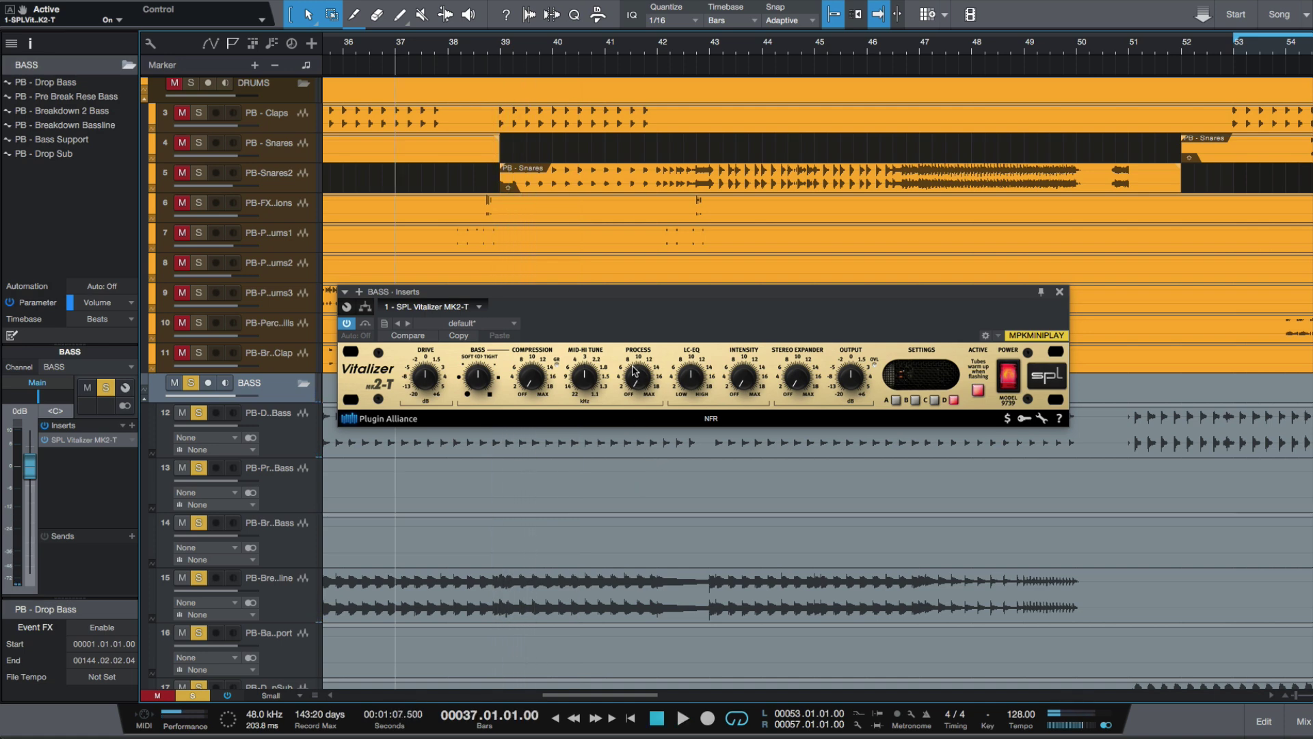
left_click_drag(649, 380, 648, 374)
key("space")
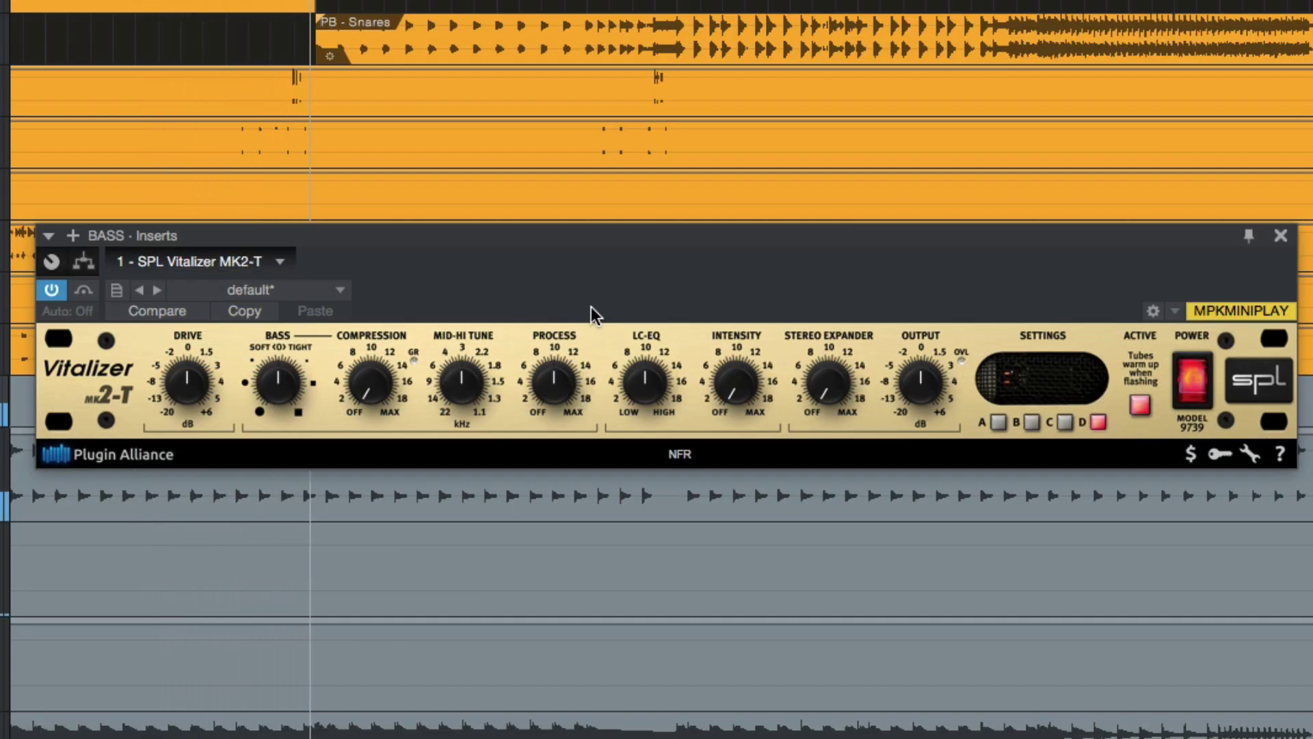
key("space")
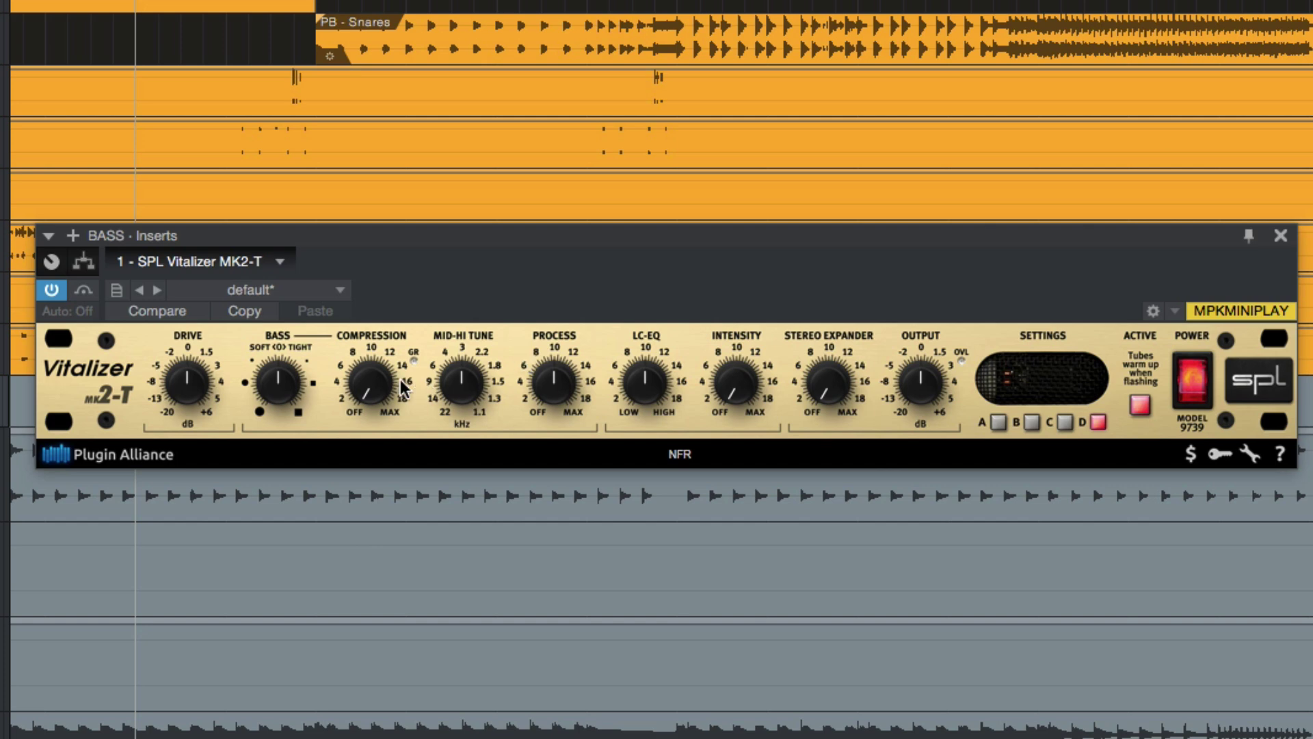
Turn the Bass control on the bass Vitalizer to the Soft side and raise Compression to about 5
left_click_drag(285, 382, 285, 435)
left_click_drag(295, 370, 288, 445)
left_click_drag(380, 384, 394, 340)
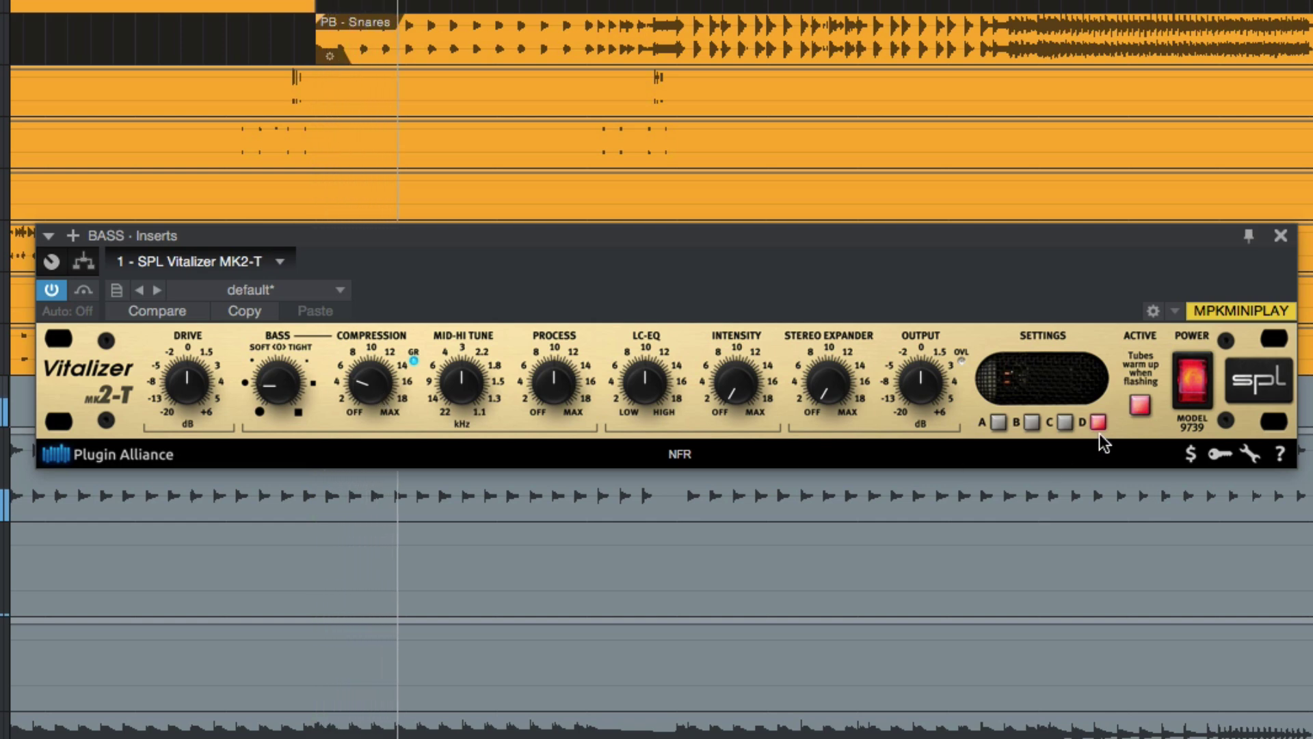
Compare the bass with the Vitalizer's power off and on, including the drop section played from bar 51
left_click(1196, 388)
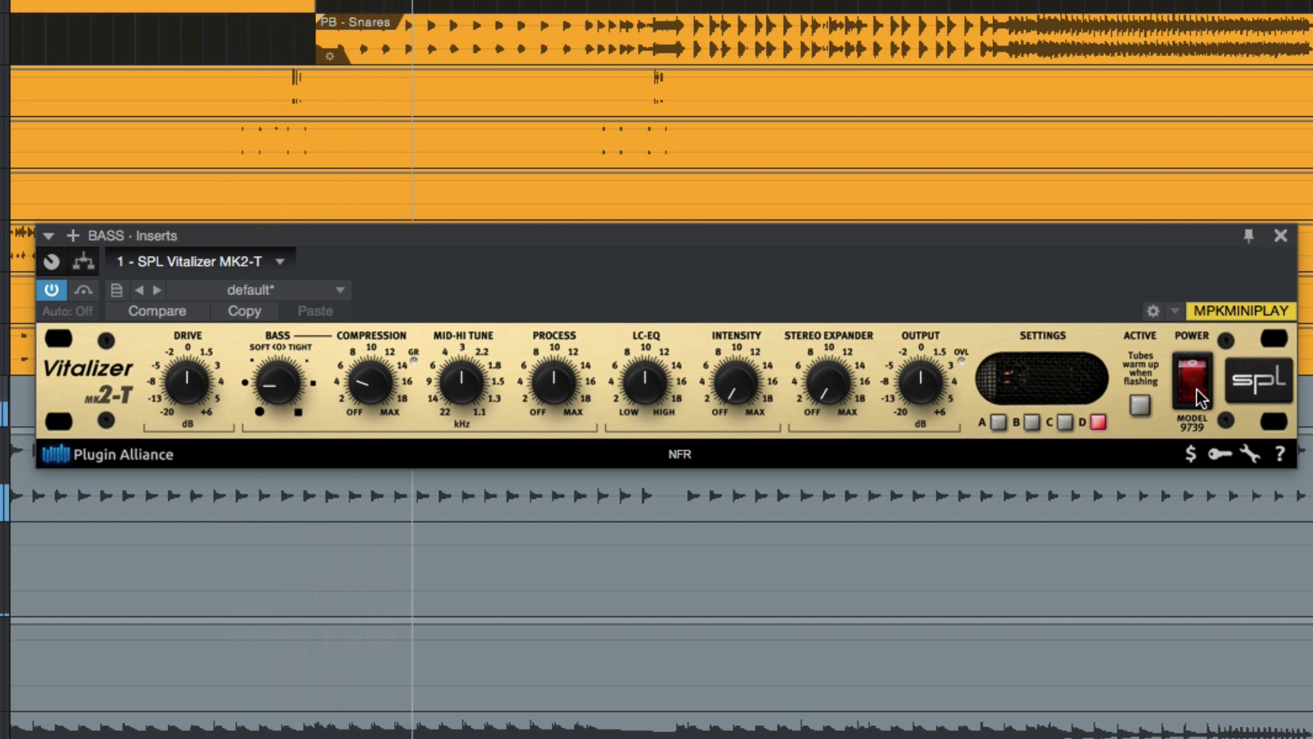
left_click(1197, 388)
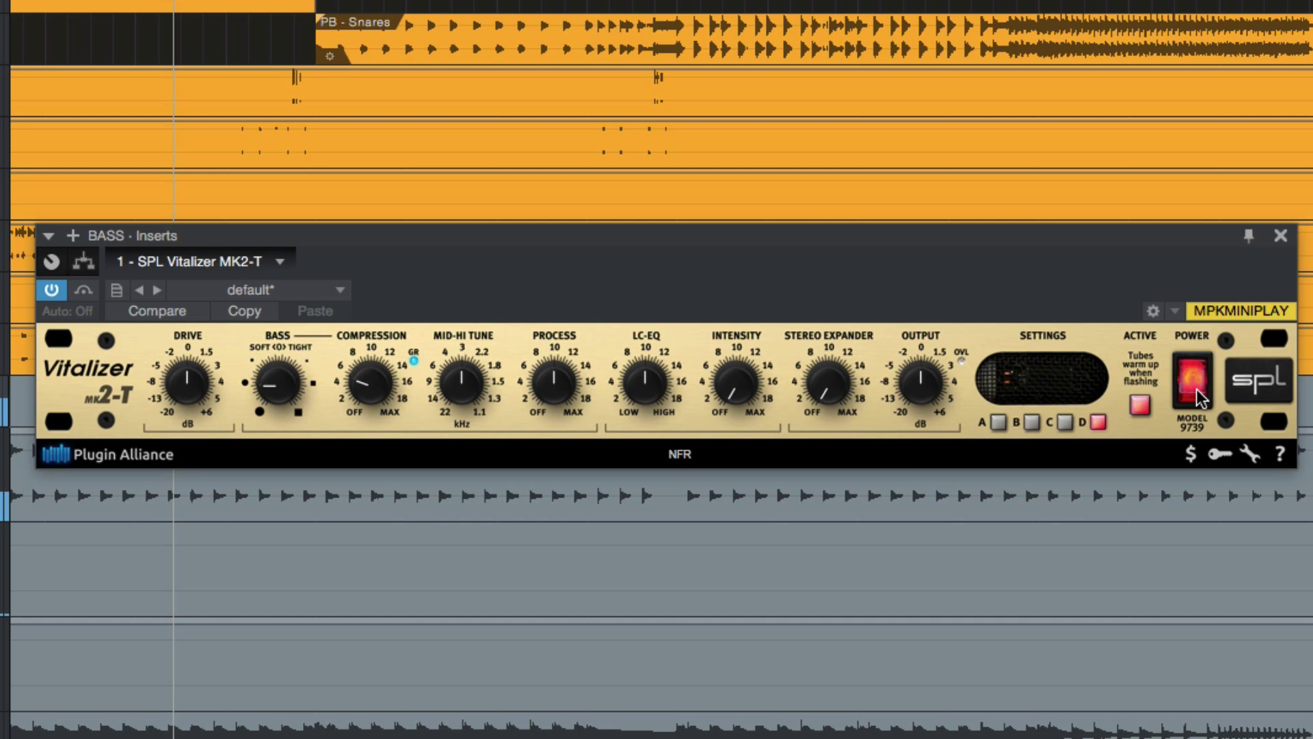
key("w")
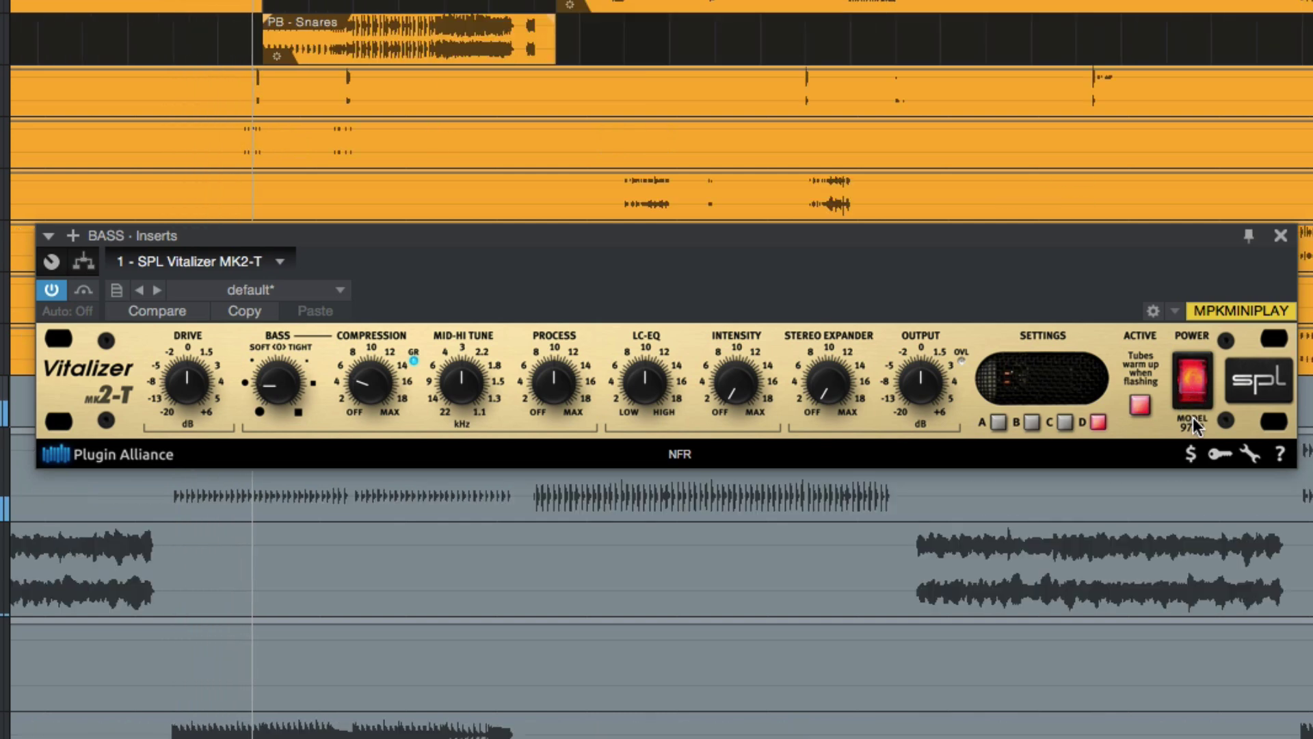
scroll(1184, 624, "up", 2)
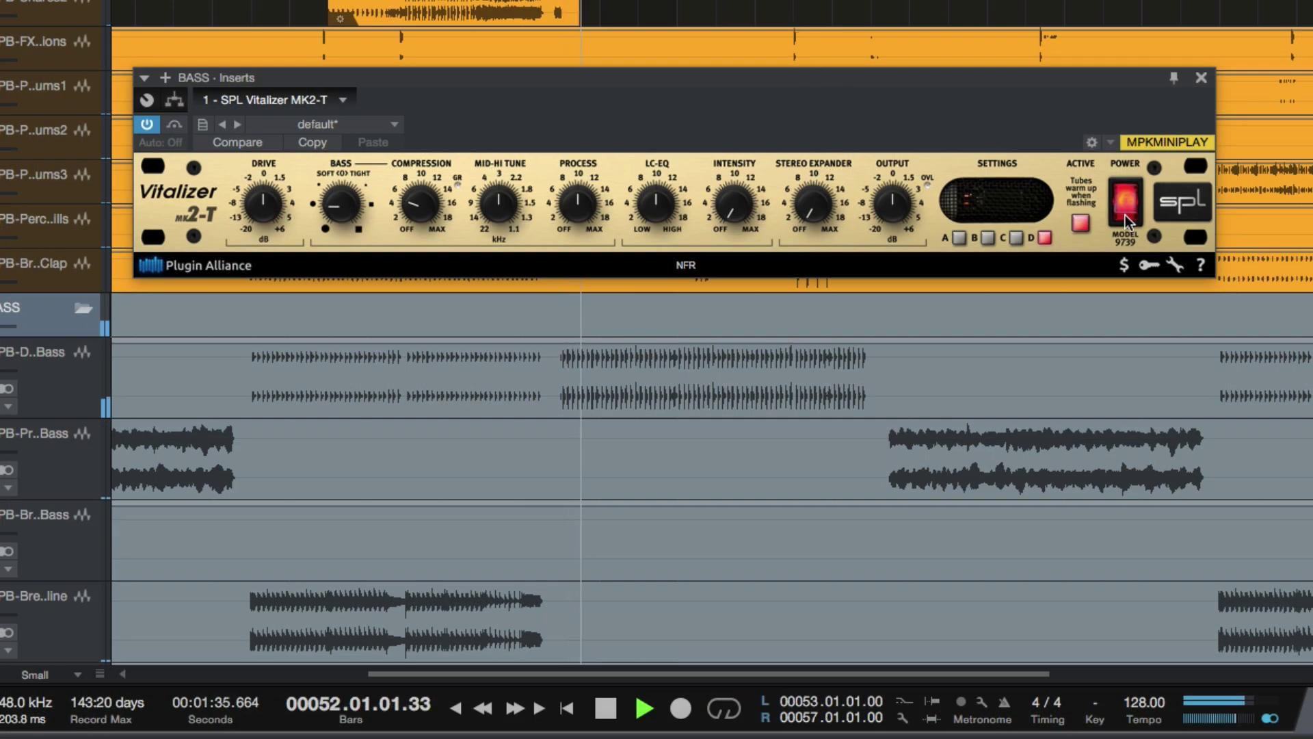
left_click(1126, 208)
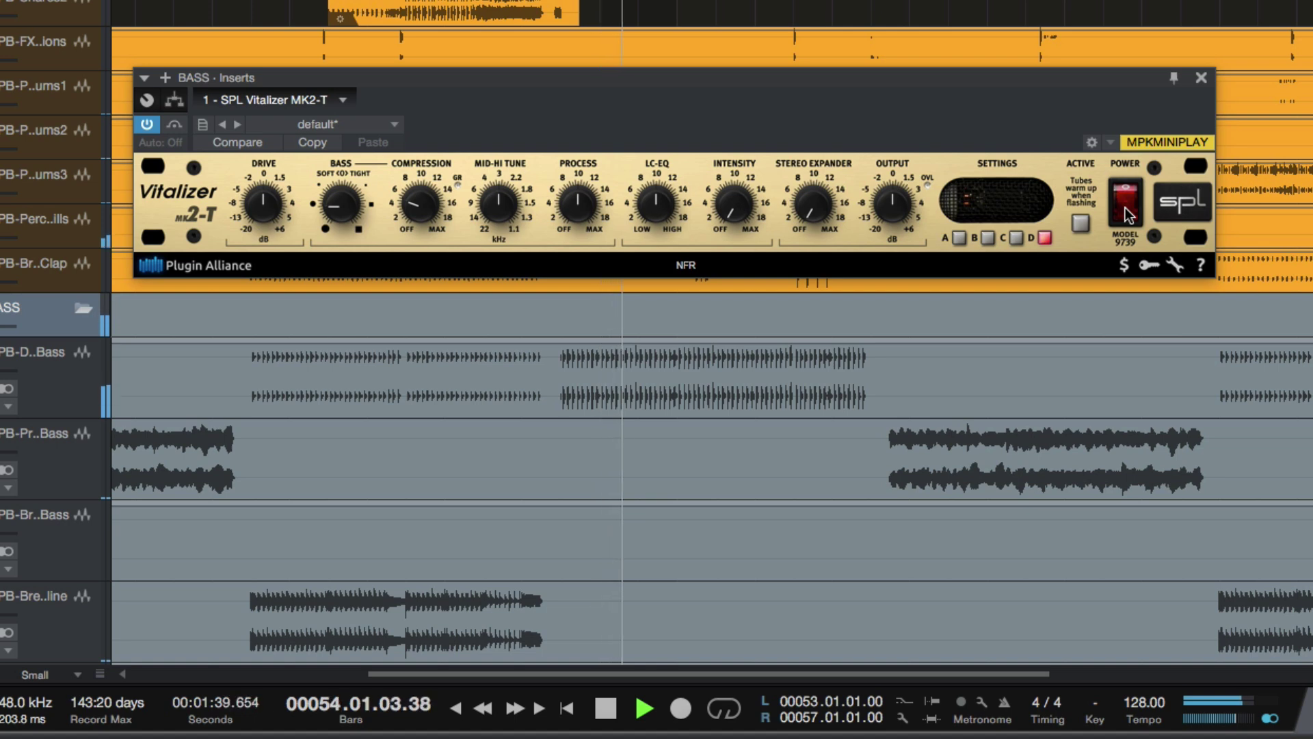
left_click(1126, 209)
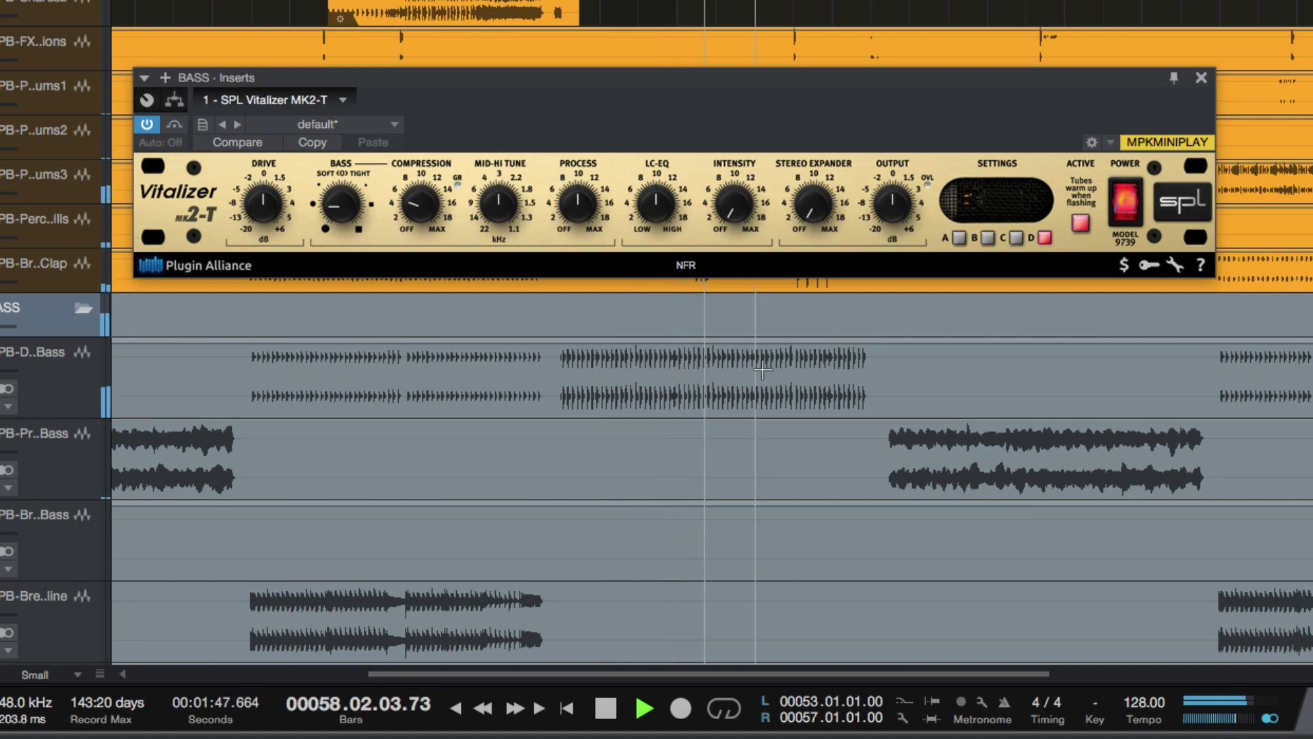
key("space")
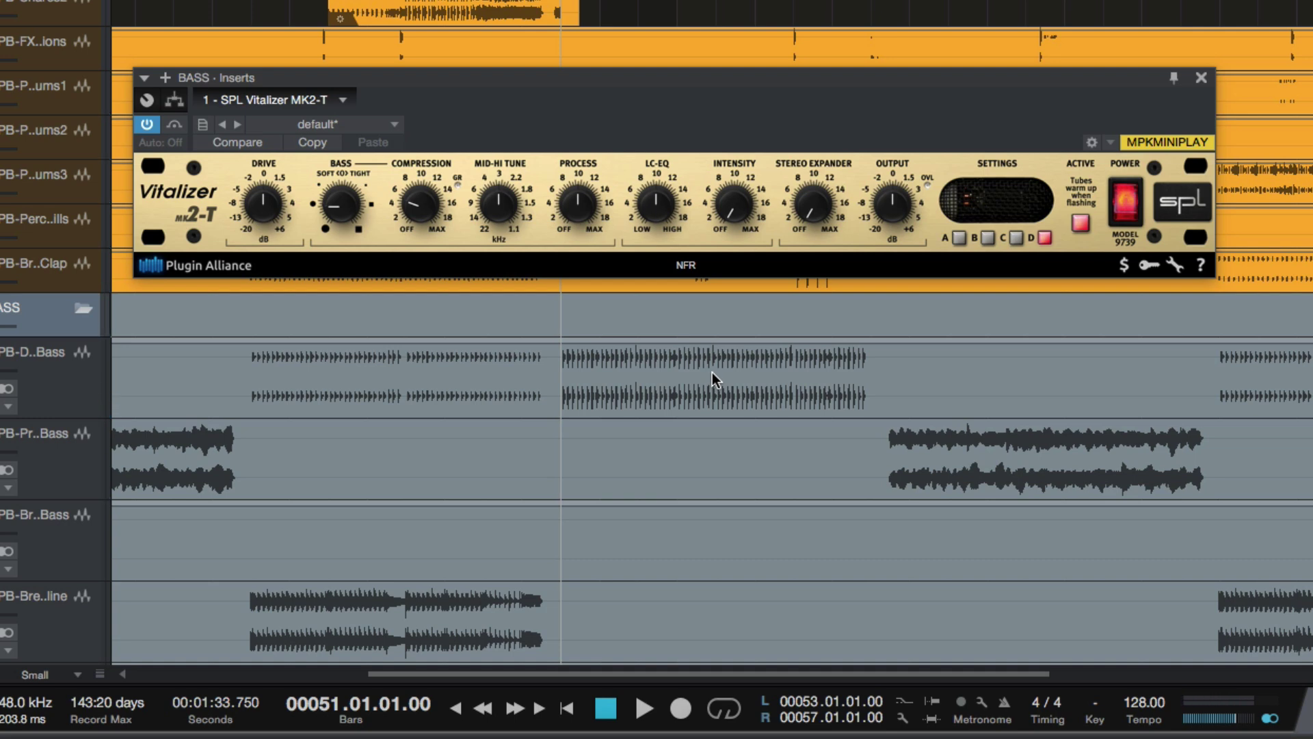
Place the playhead at bar 93, where the breakdown bass and the chords begin
scroll(721, 387, "right", 10)
scroll(721, 387, "down", 3)
scroll(721, 388, "down", 5)
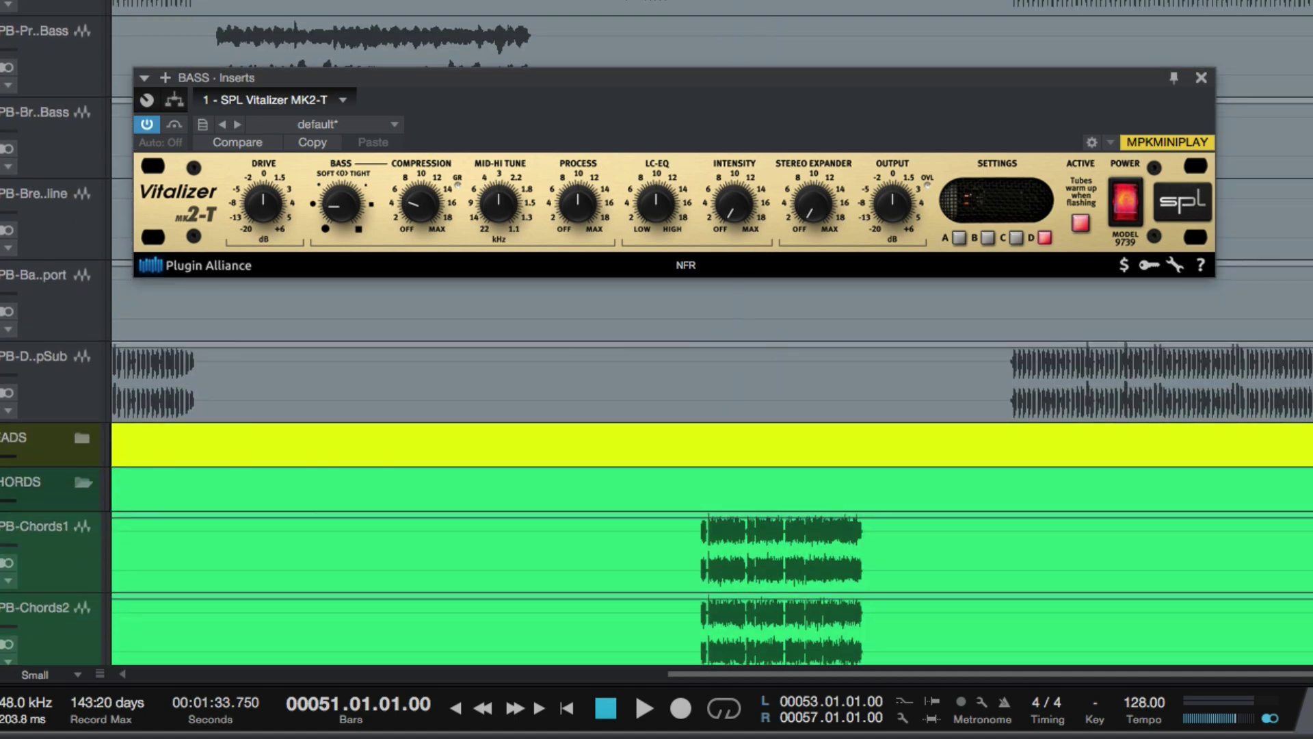
left_click(721, 387)
scroll(883, 458, "up", 4)
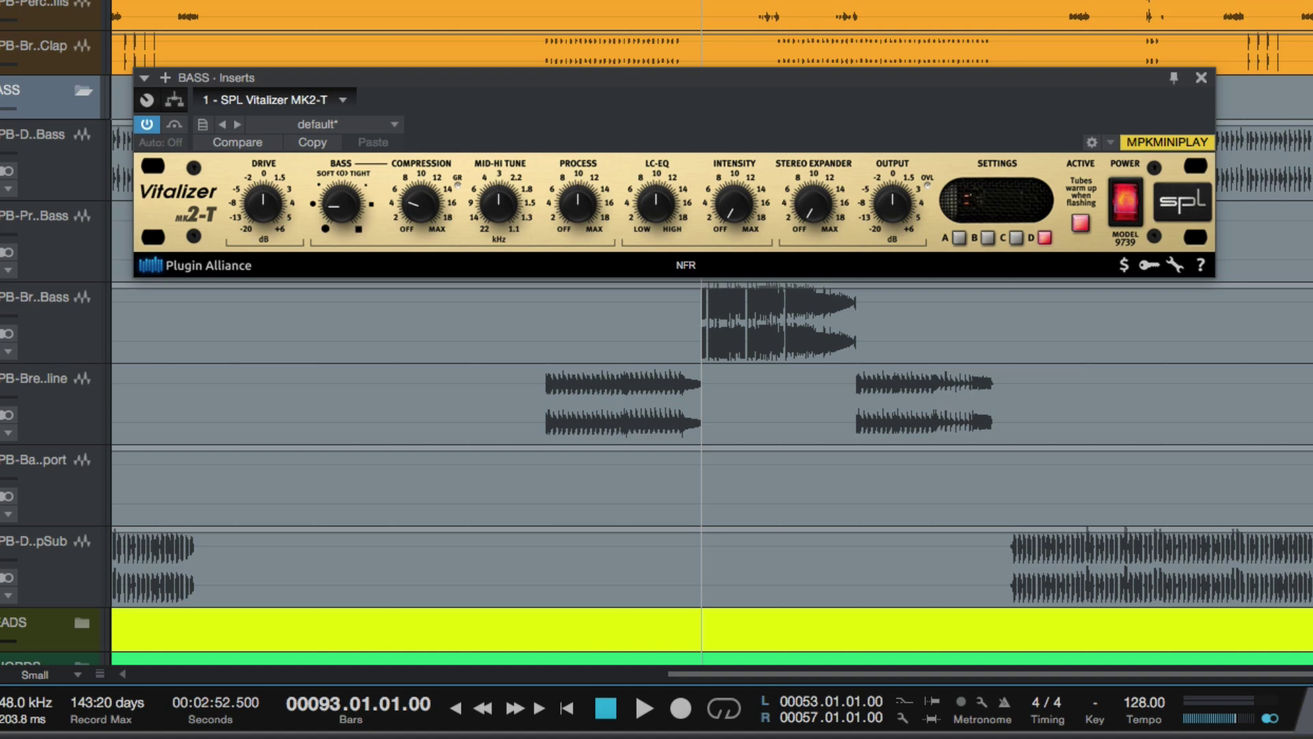
scroll(130, 491, "down", 3)
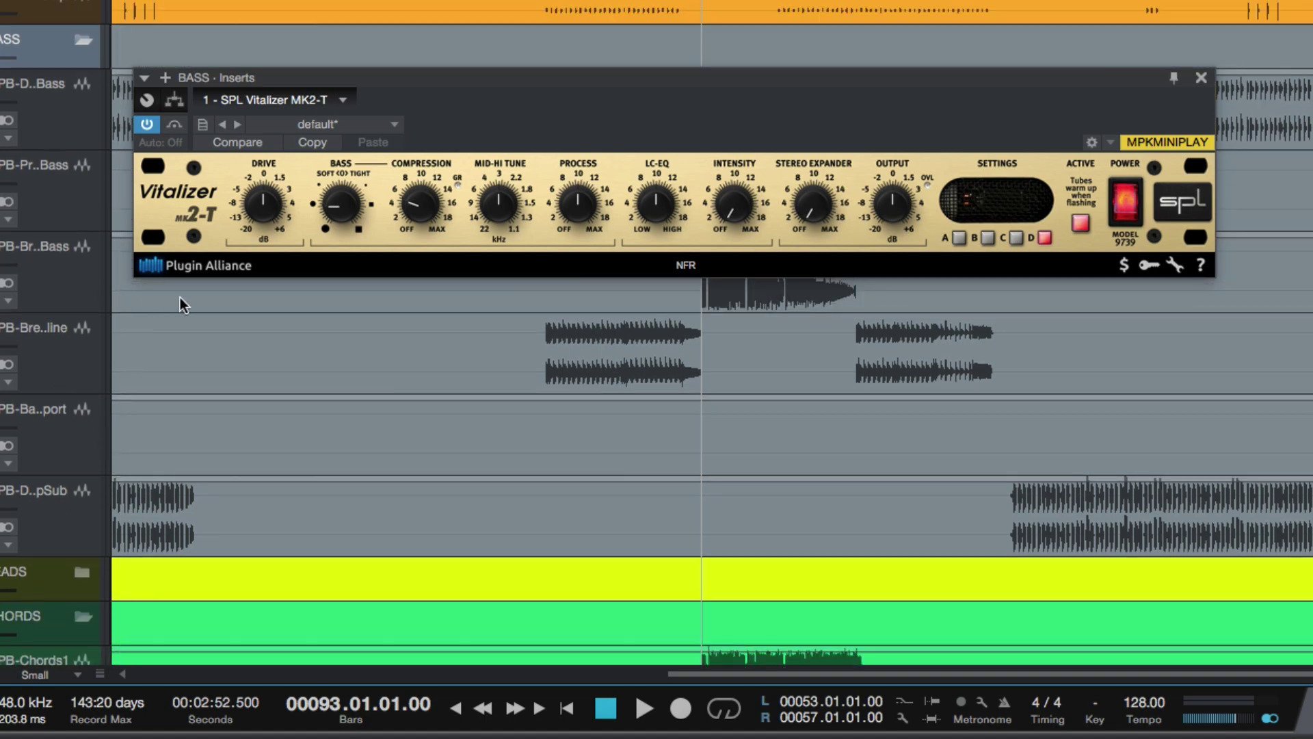
Play the breakdown bass from bar 93 and compare it with the Vitalizer's power off and on
key("space")
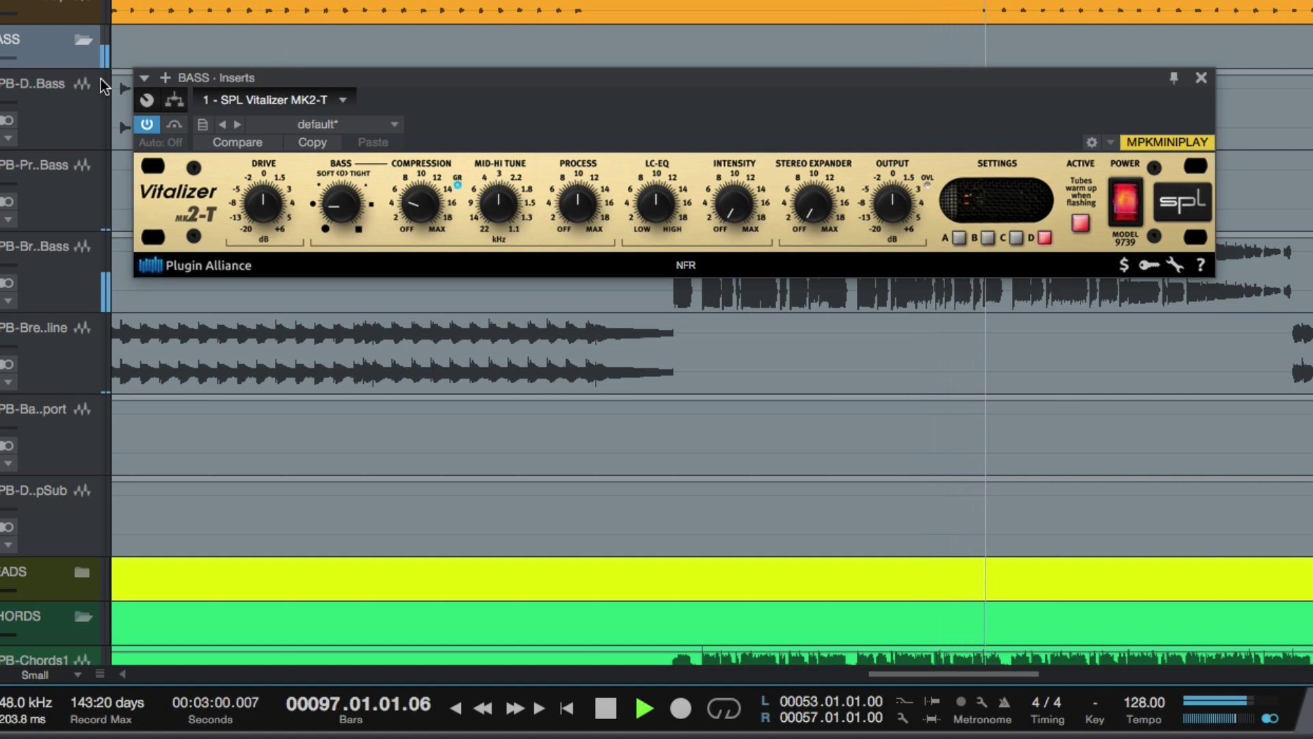
key("space")
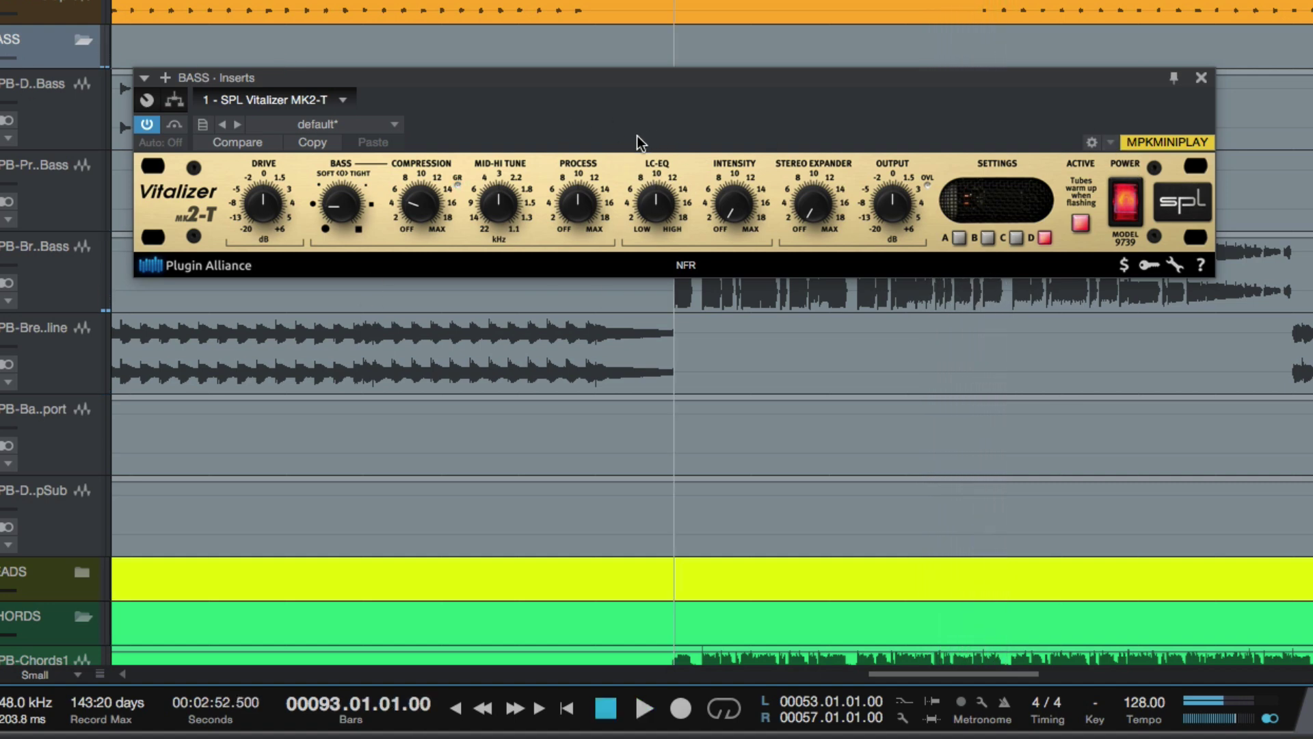
left_click(1123, 209)
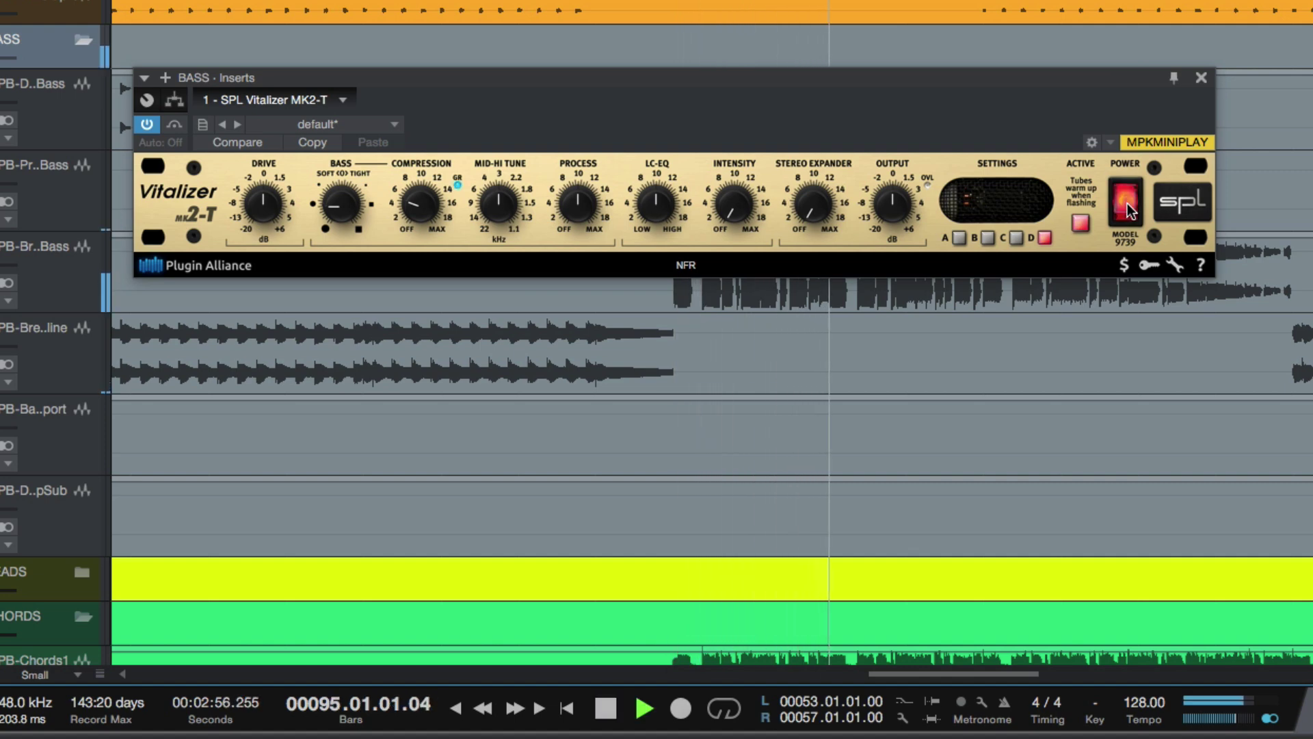
key("space")
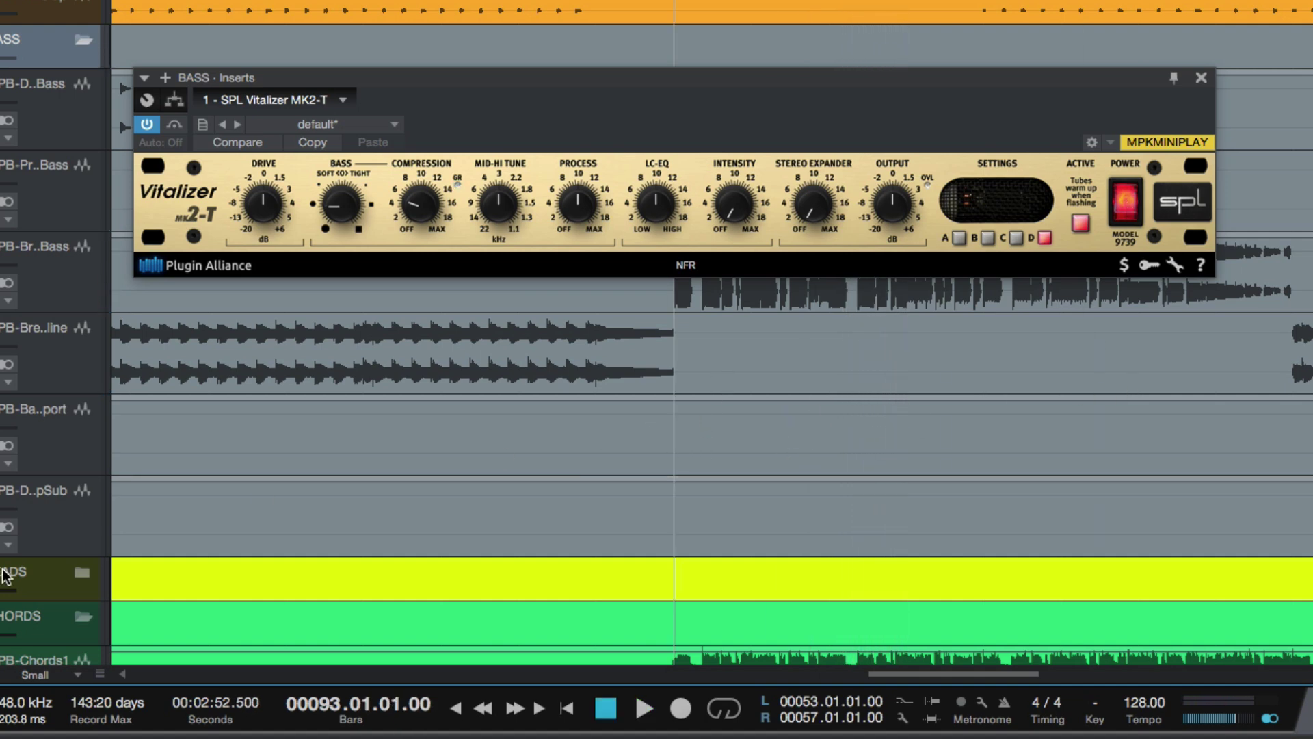
Select the CHORDS folder track, open its SPL Vitalizer MK2-T insert, and play the chords from bar 93
scroll(278, 504, "down", 4)
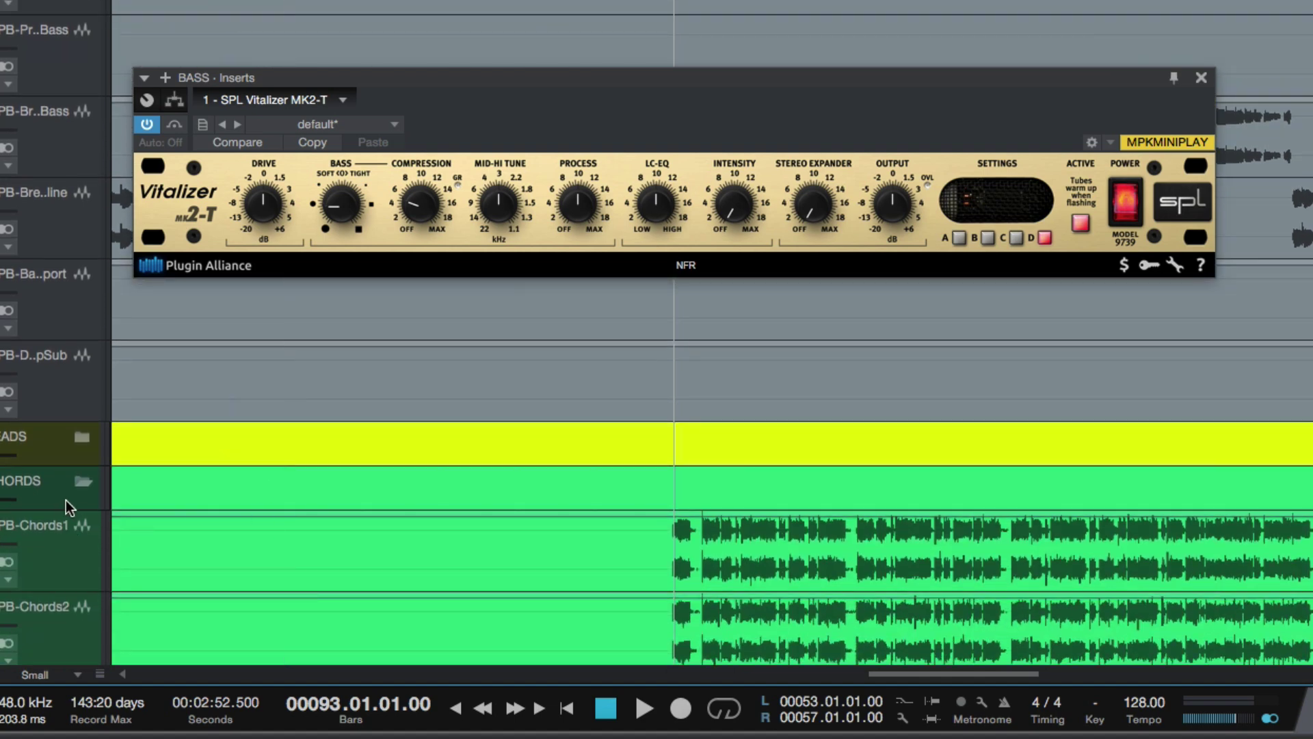
left_click(67, 504)
key("Escape")
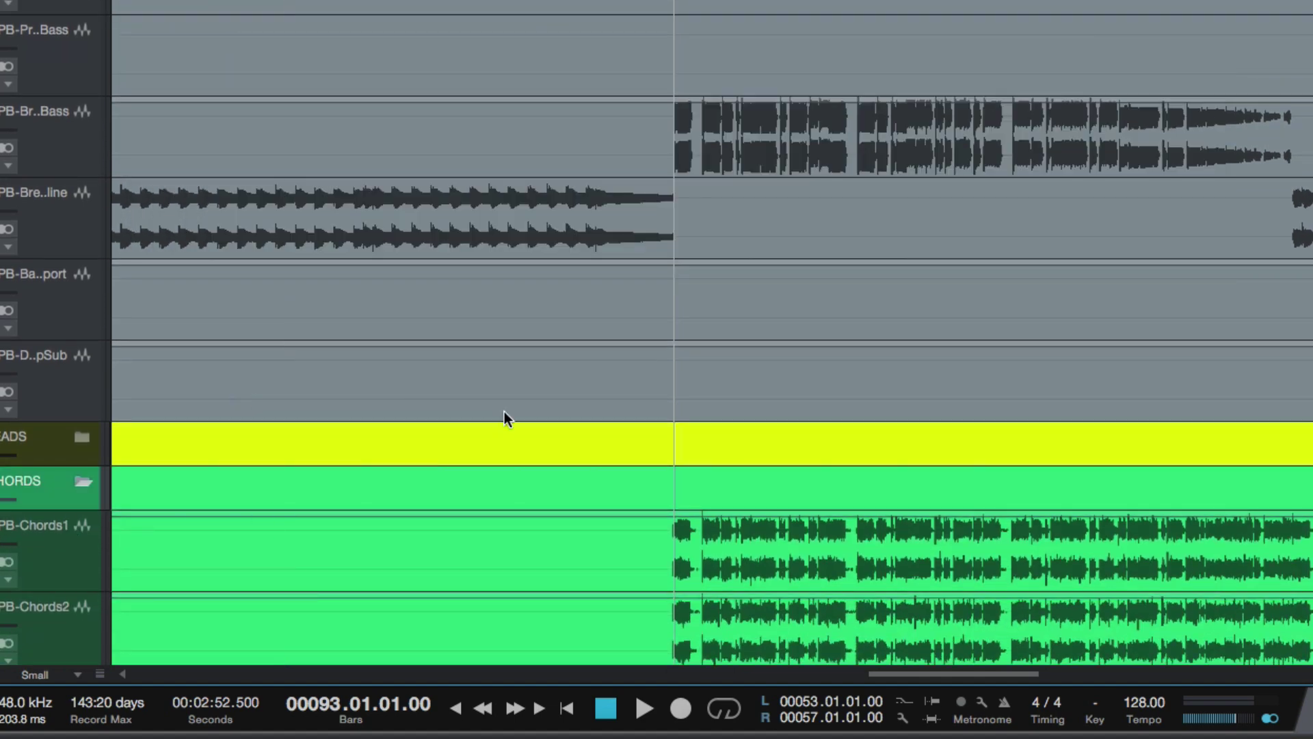
key("space")
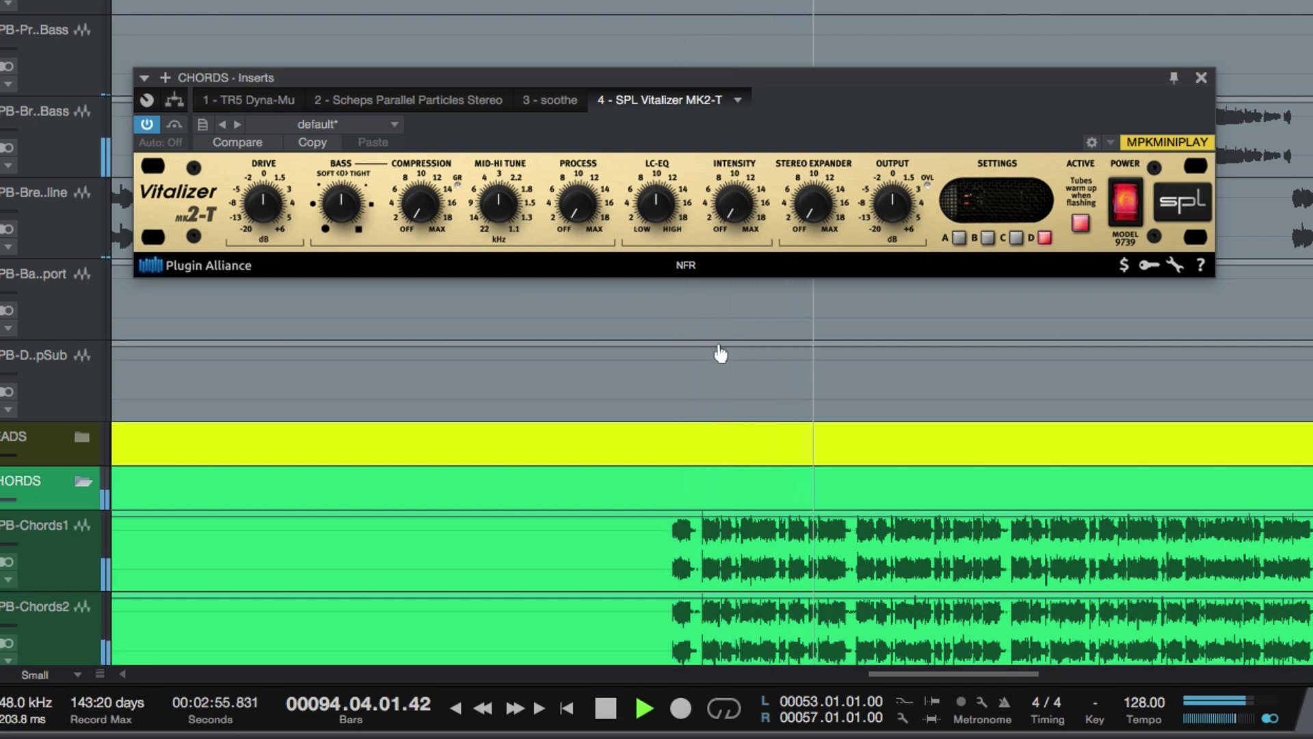
key("space")
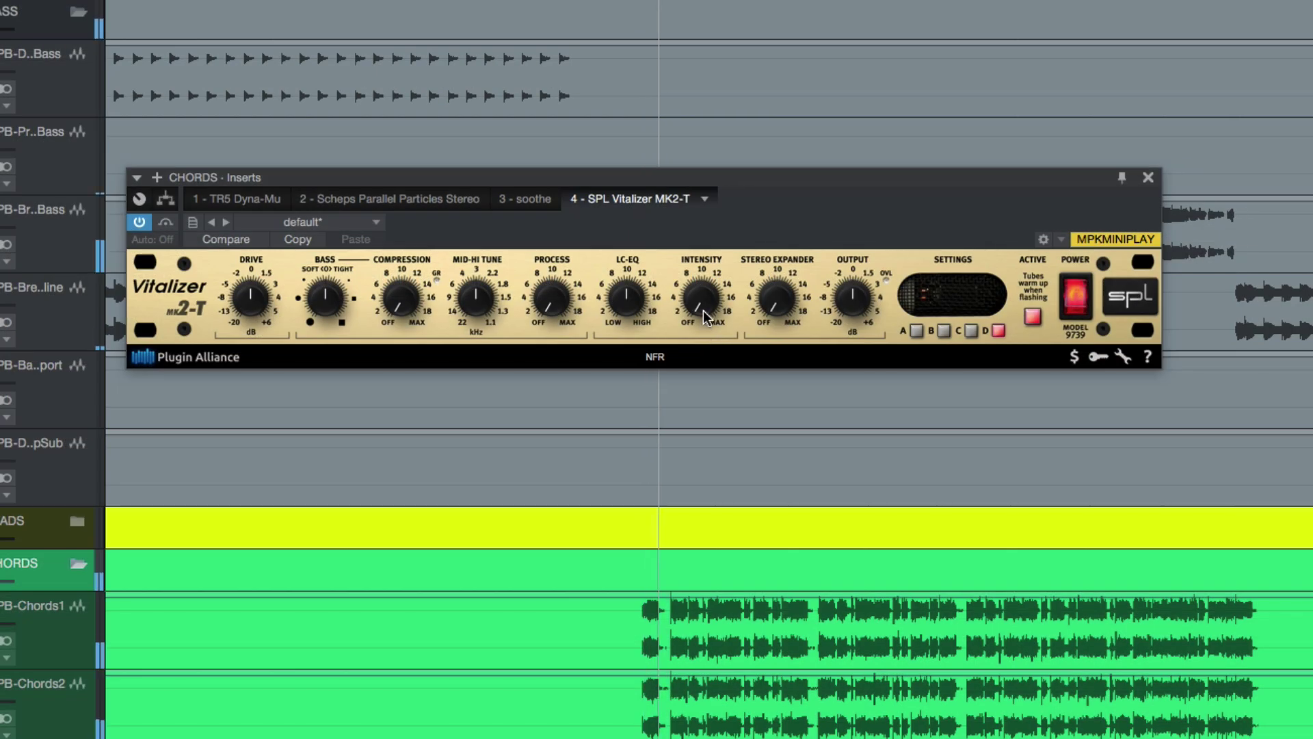
Set the chords Vitalizer's Intensity to about 12 and LC-EQ to Low, and compare the chords with its power off and on
left_click_drag(708, 301, 719, 273)
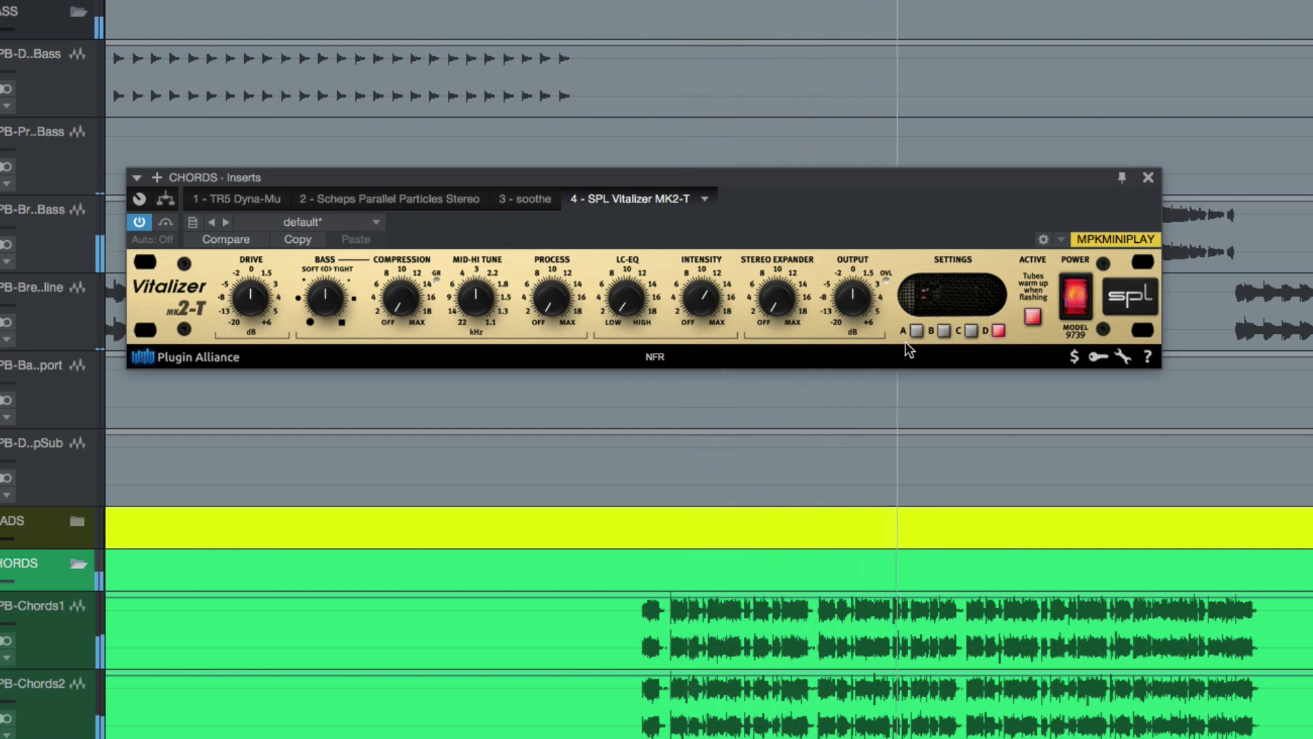
left_click(1078, 305)
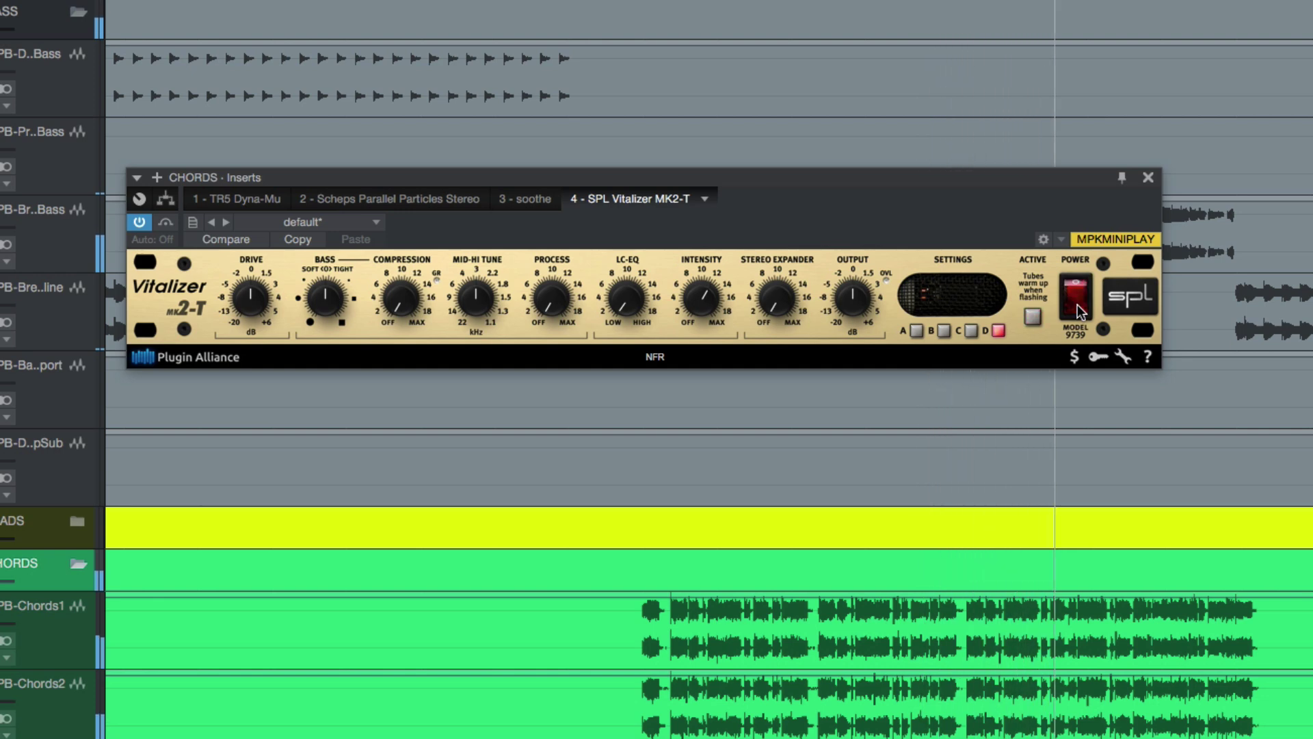
left_click(1078, 305)
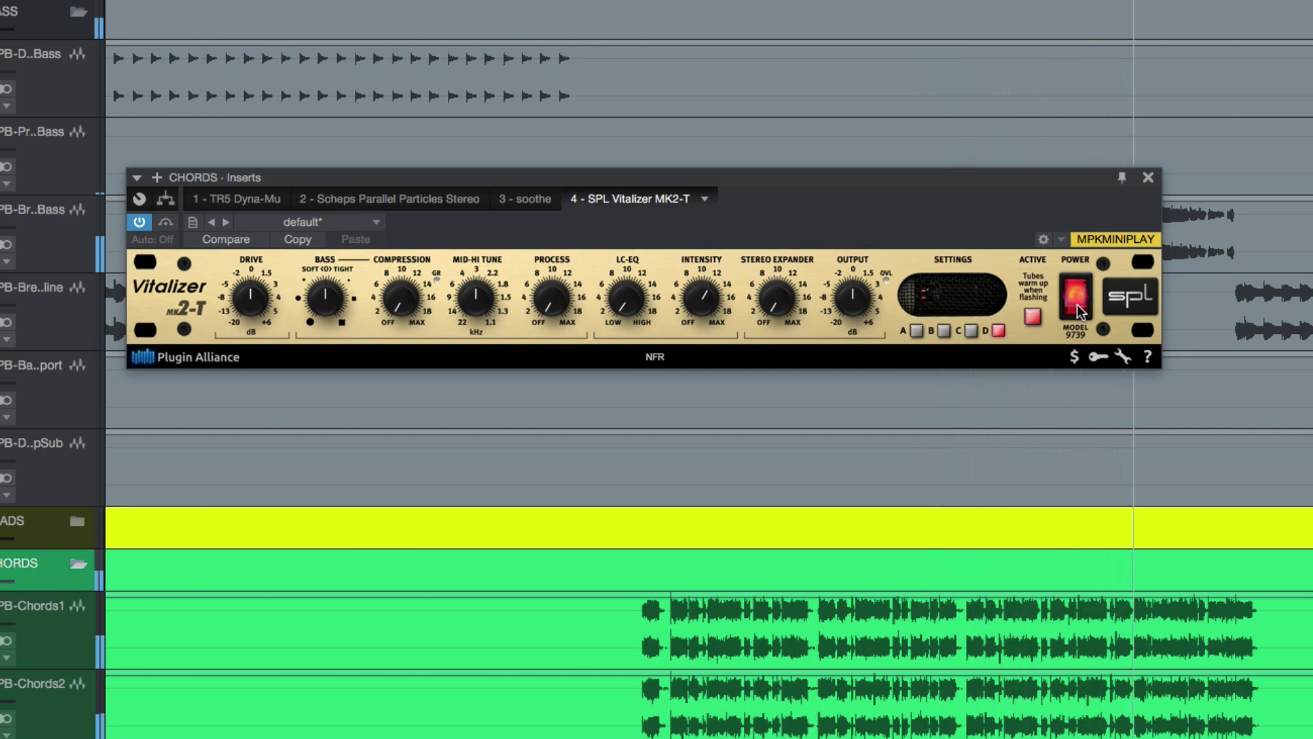
key("space")
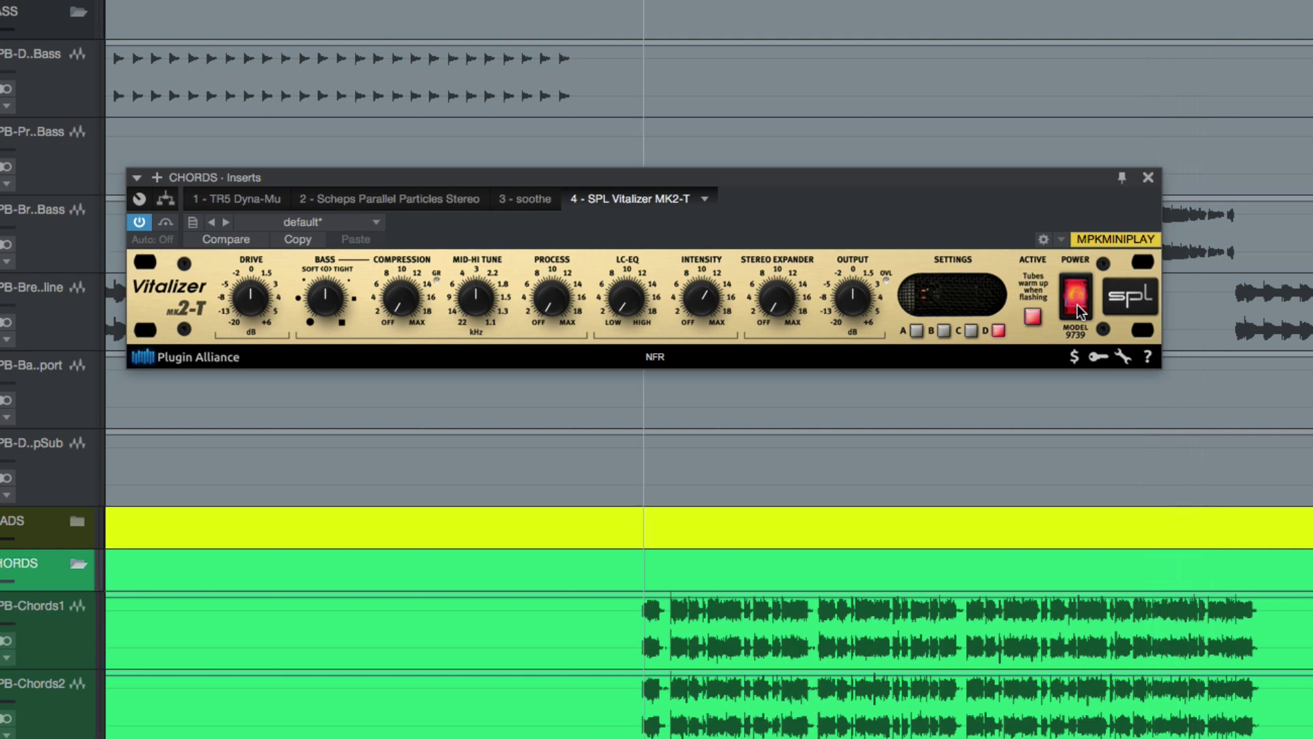